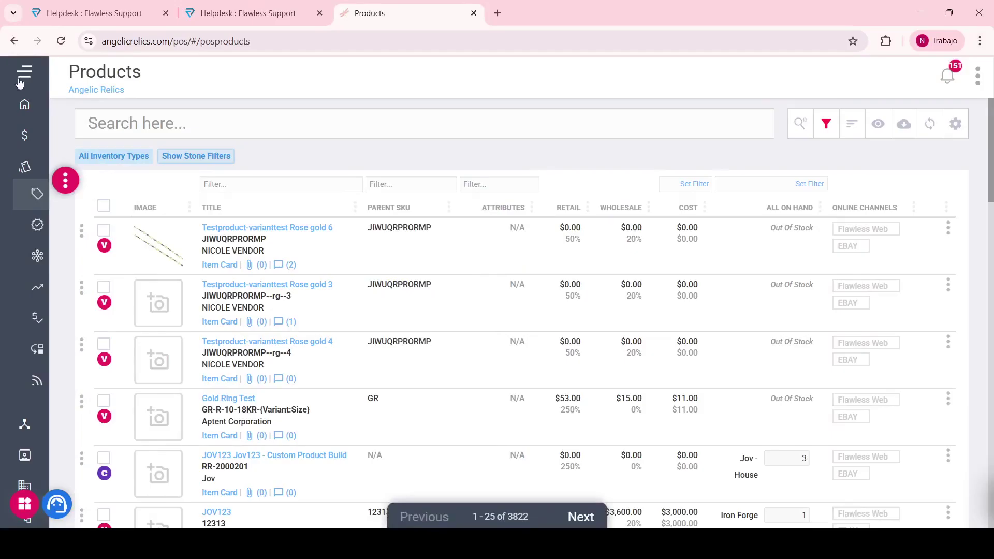
Open the product Testproduct-varianttest Rose gold 6 from the product list for editing.
click(20, 82)
click(947, 231)
click(749, 251)
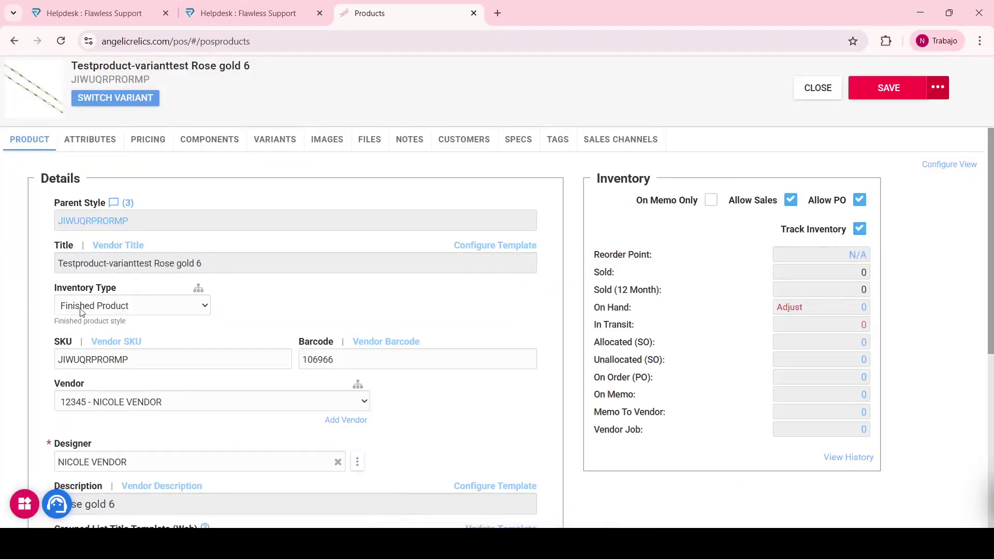
Examine the product's SKU, vendor, designer and barcode details along with its inventory quantities.
double_click(68, 344)
double_click(72, 384)
double_click(73, 443)
double_click(316, 342)
scroll(307, 346, down, 1)
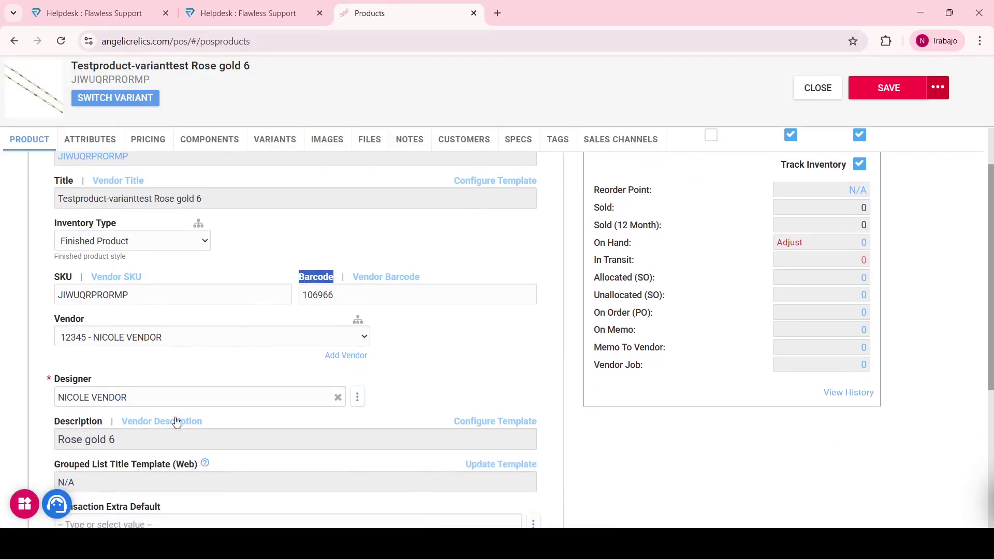
scroll(157, 418, up, 1)
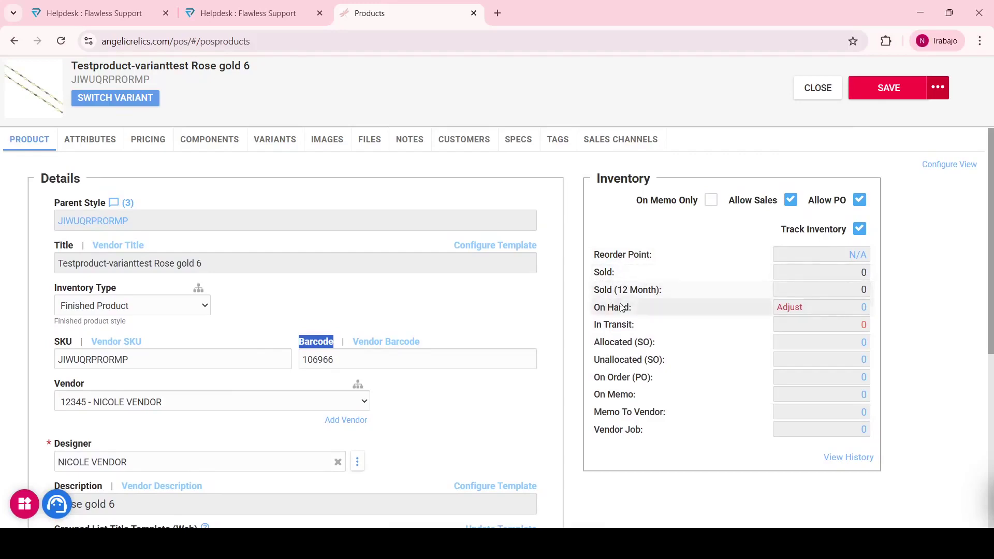
mouse_move(625, 327)
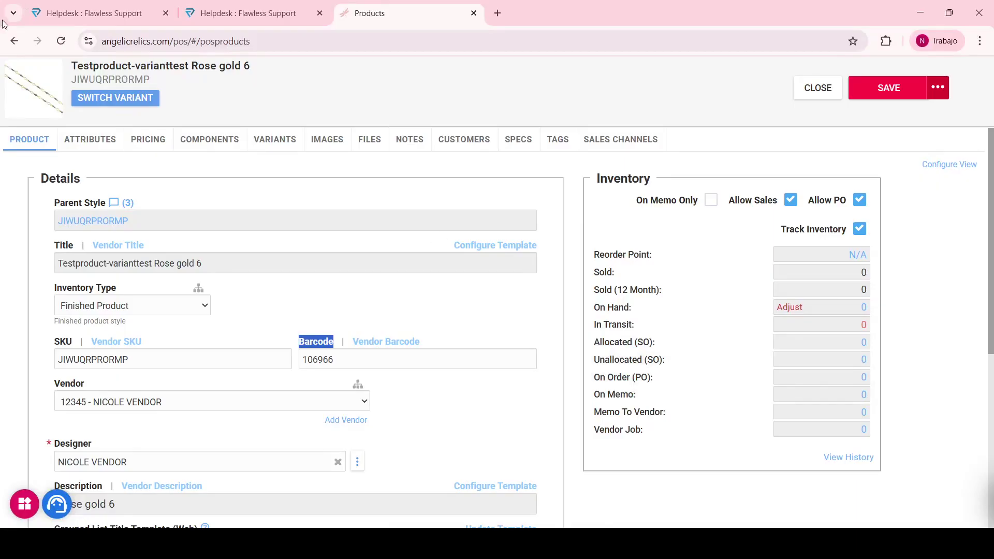
Examine the product's tag fields for types, categories, materials, colors, internal tags, related SKUs and related products.
scroll(248, 262, down, 5)
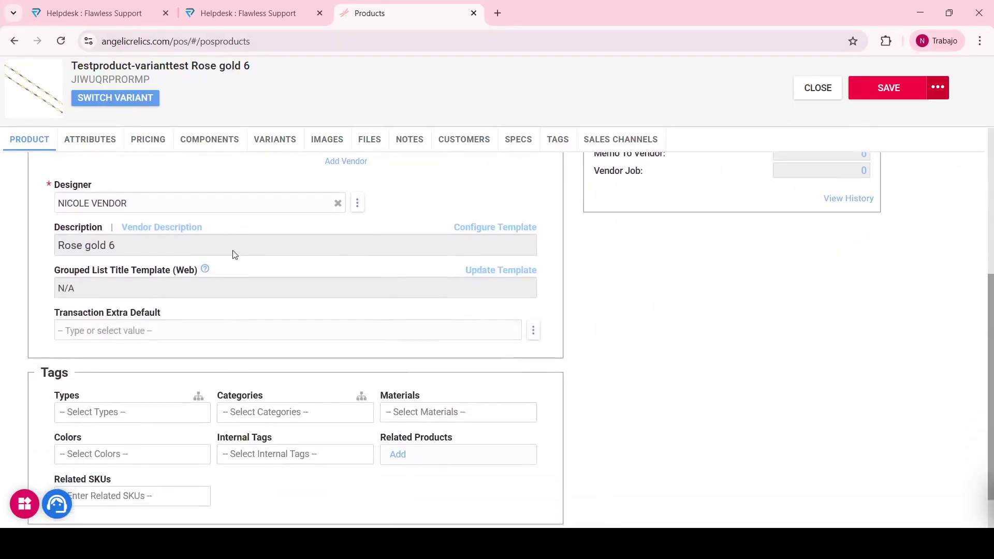
scroll(230, 253, down, 1)
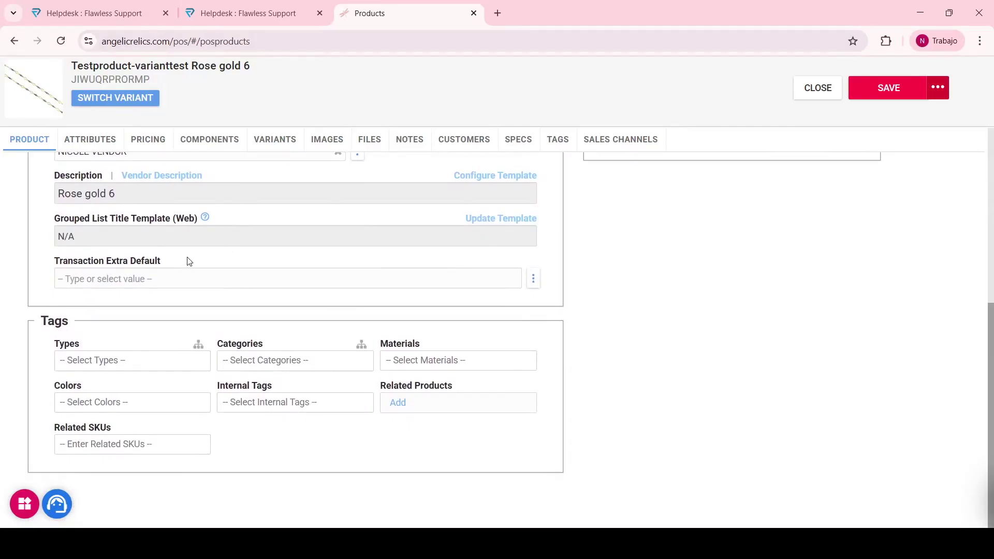
double_click(57, 350)
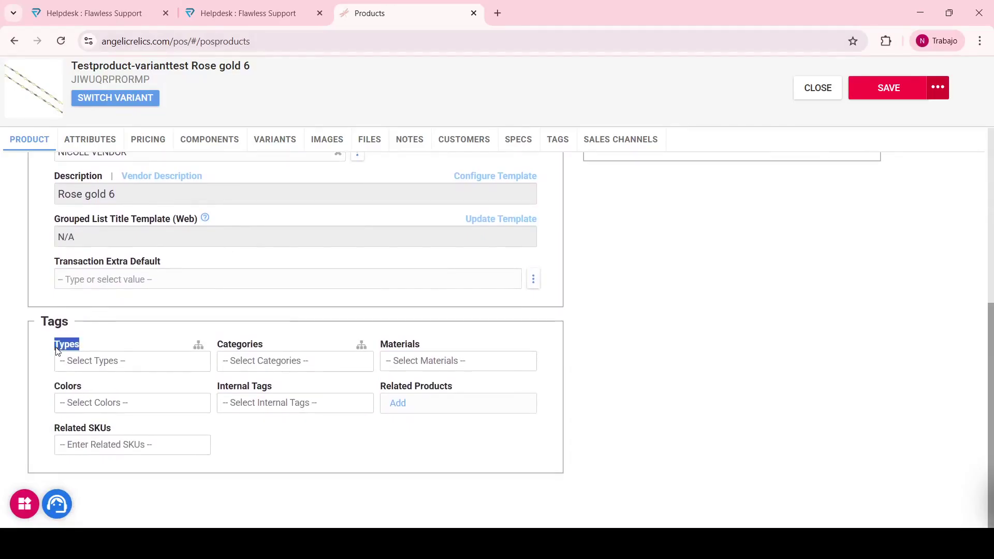
double_click(242, 349)
double_click(409, 344)
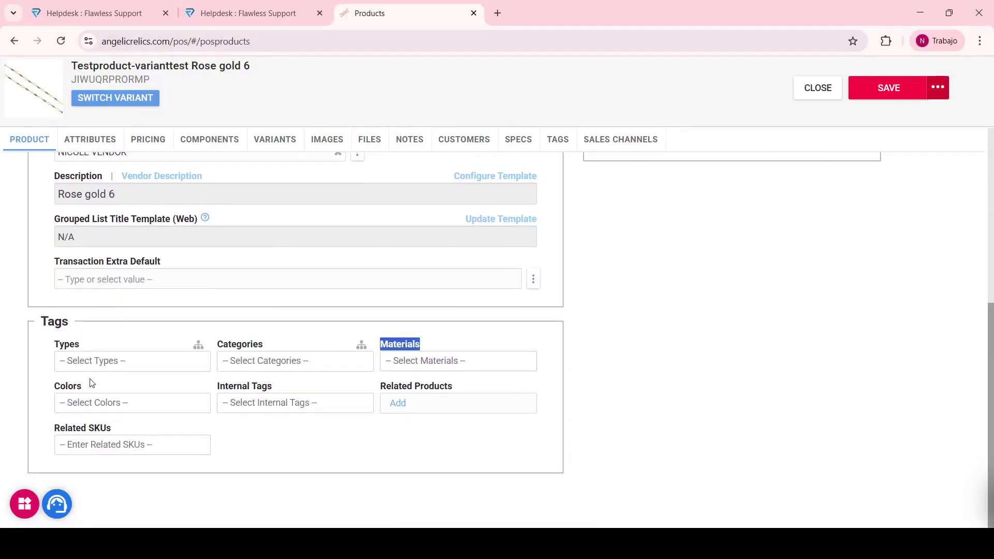
double_click(64, 389)
double_click(249, 384)
drag(249, 384, 268, 381)
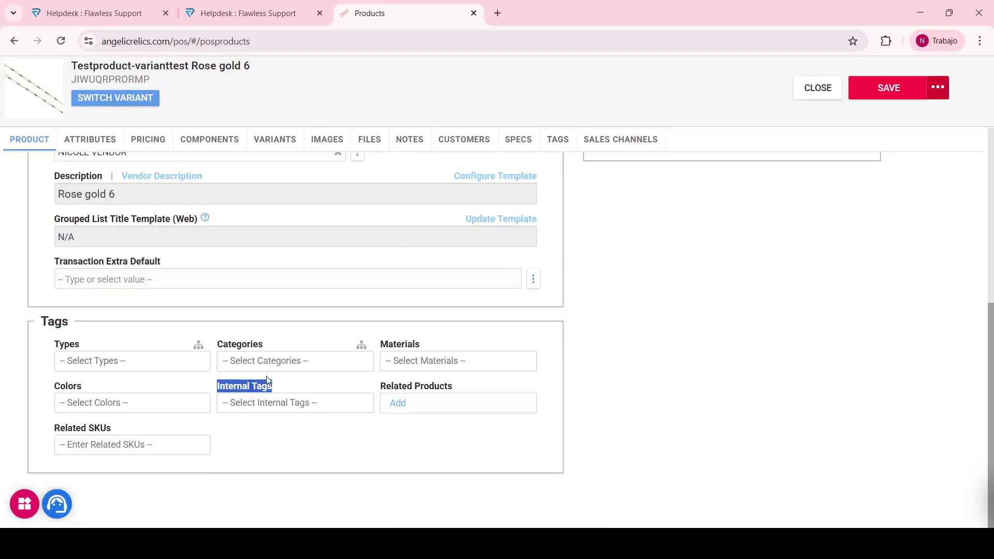
double_click(76, 429)
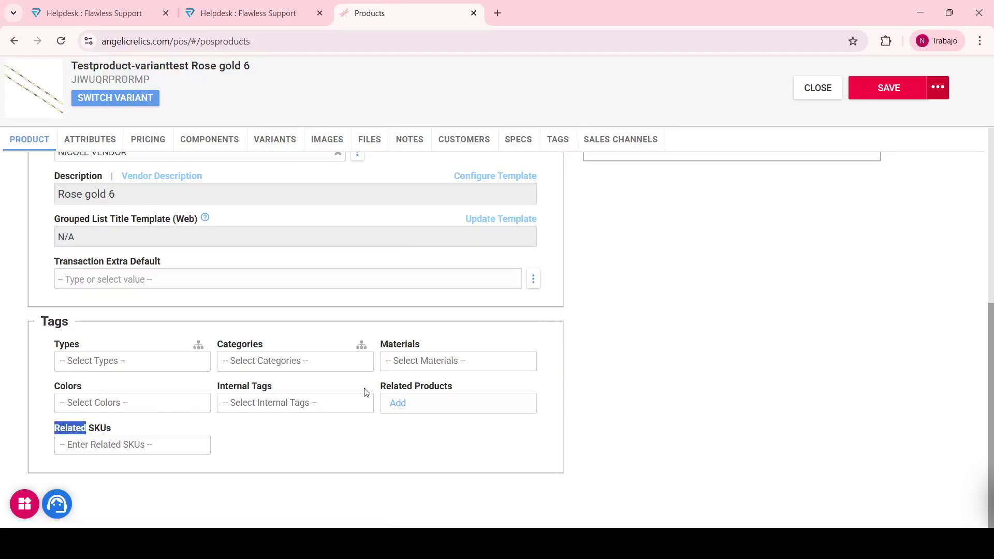
click(382, 387)
scroll(326, 309, up, 6)
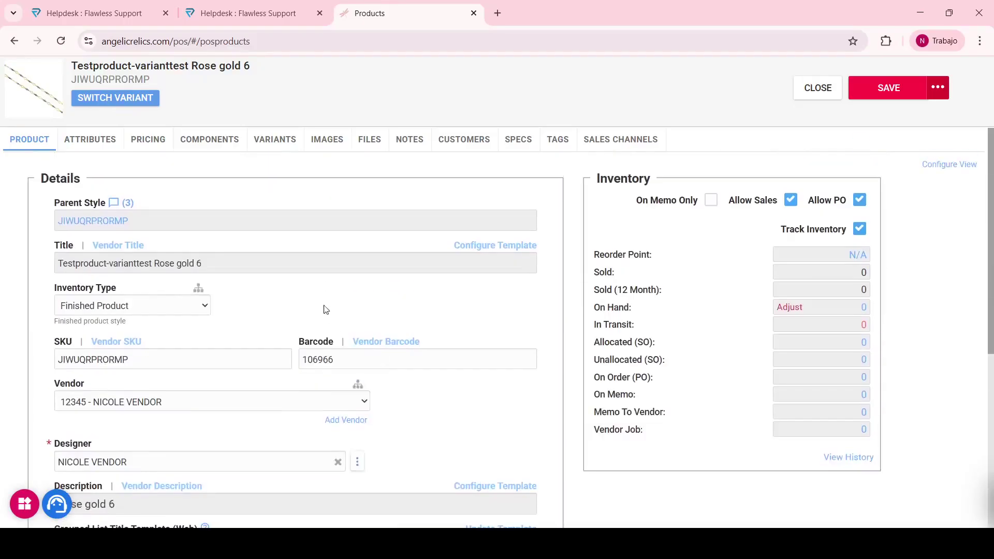
Show all available attributes in the product's attribute list and look through them.
click(78, 143)
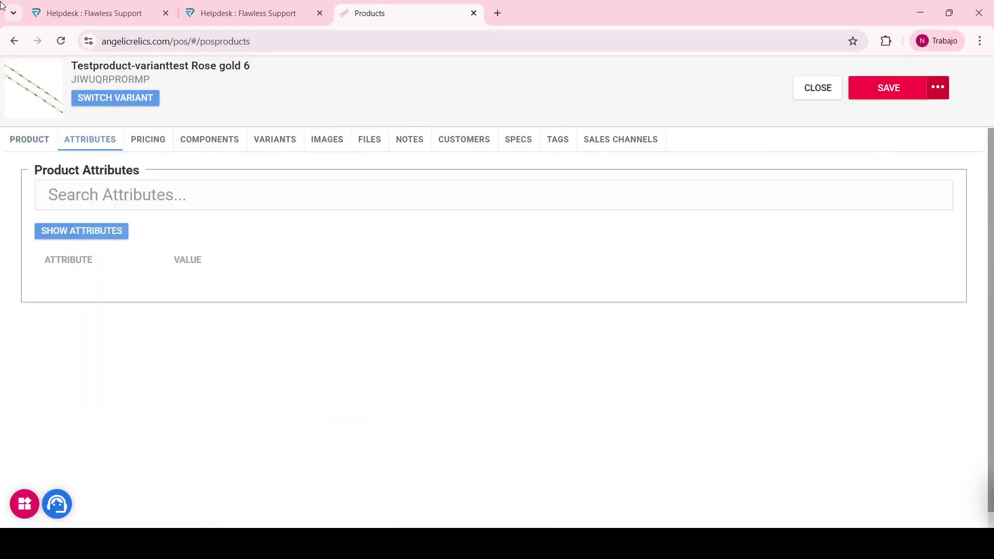
click(120, 231)
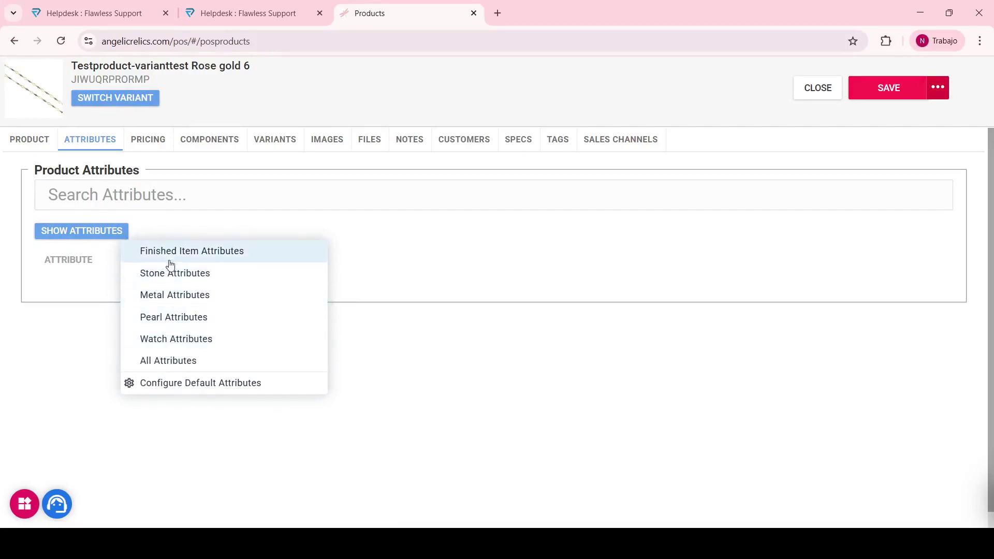
click(170, 361)
scroll(145, 310, down, 5)
scroll(117, 264, up, 5)
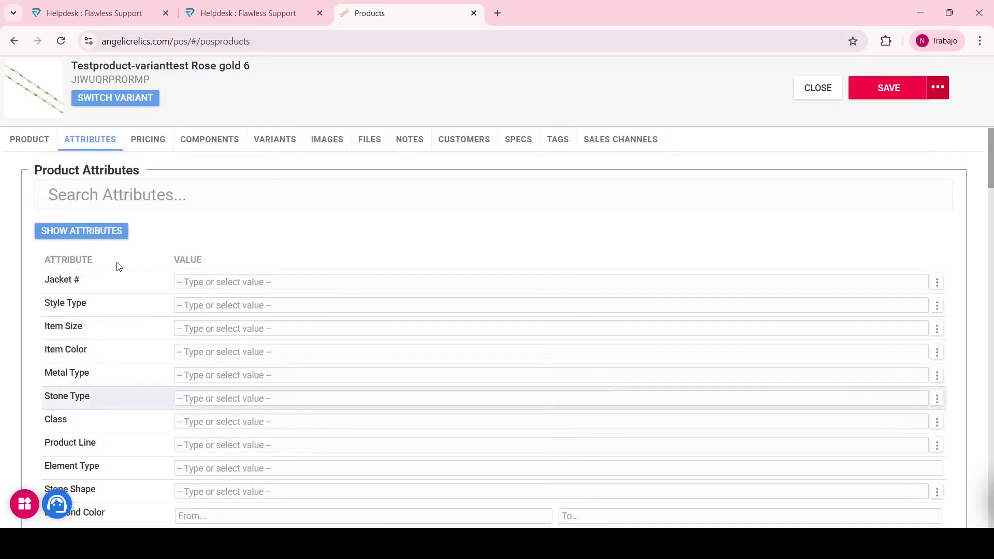
Open the default attributes configuration to view its selectable attributes, and close it without changes.
click(126, 232)
click(217, 384)
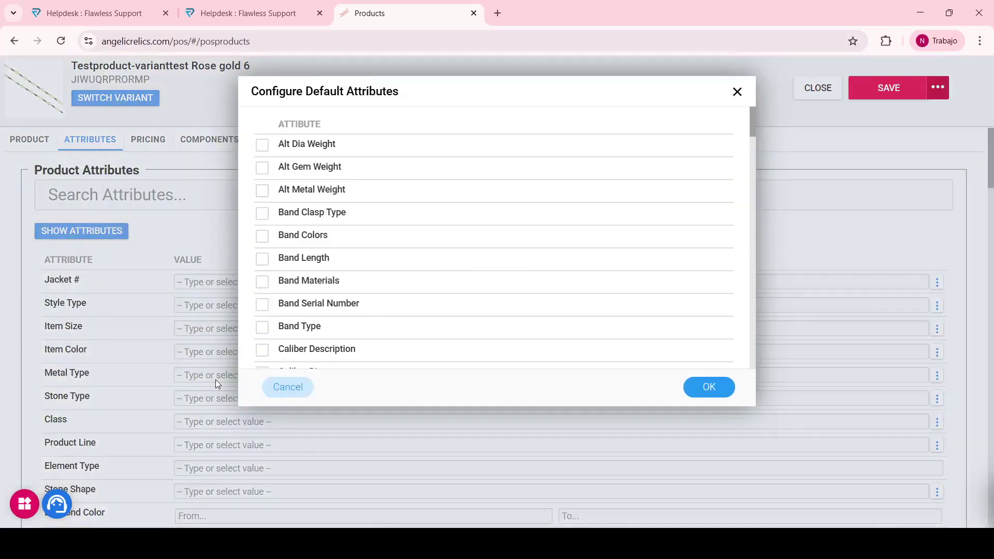
drag(247, 92, 439, 103)
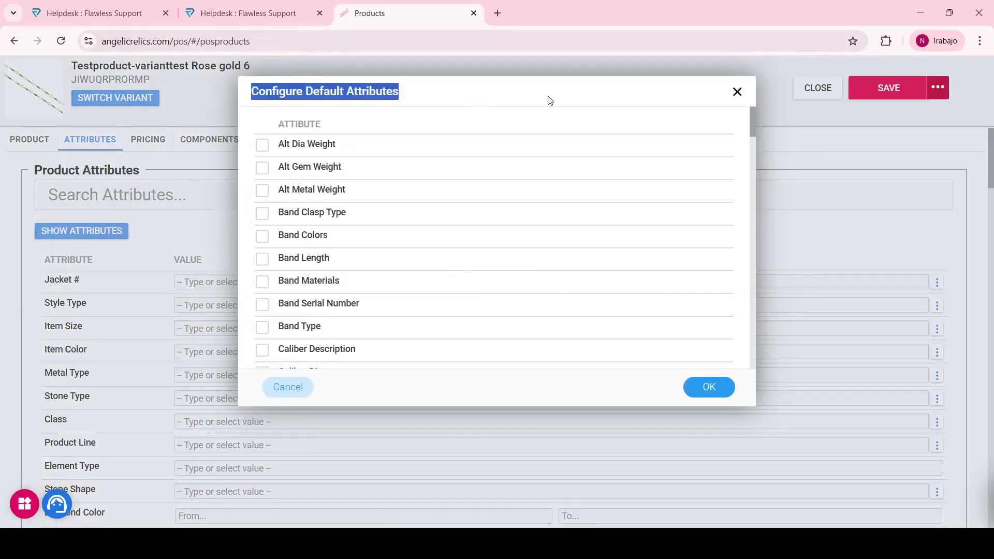
click(736, 92)
Examine the product's pricing model, cost and markup fields and the prompt for loading markup from rules, without applying it.
click(157, 139)
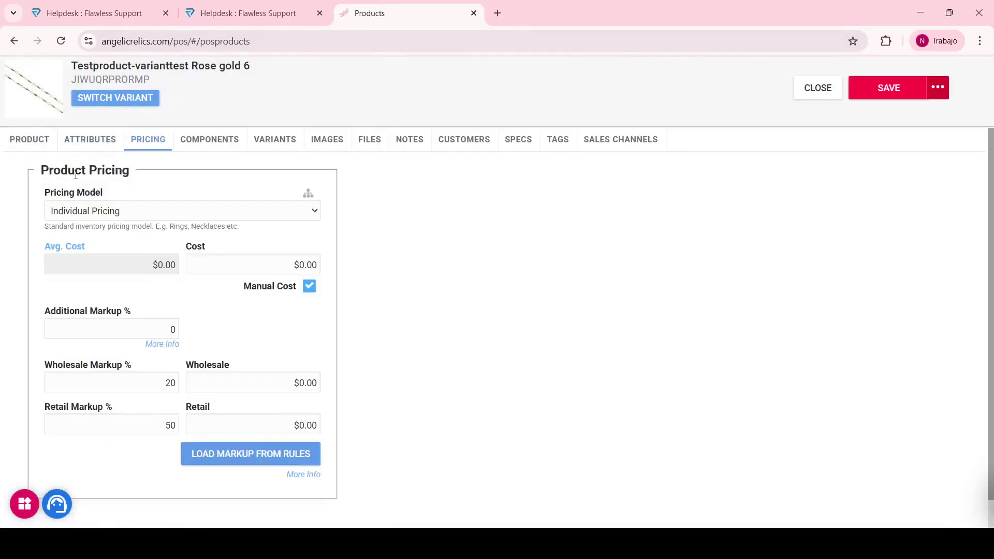
drag(44, 196, 103, 193)
click(100, 214)
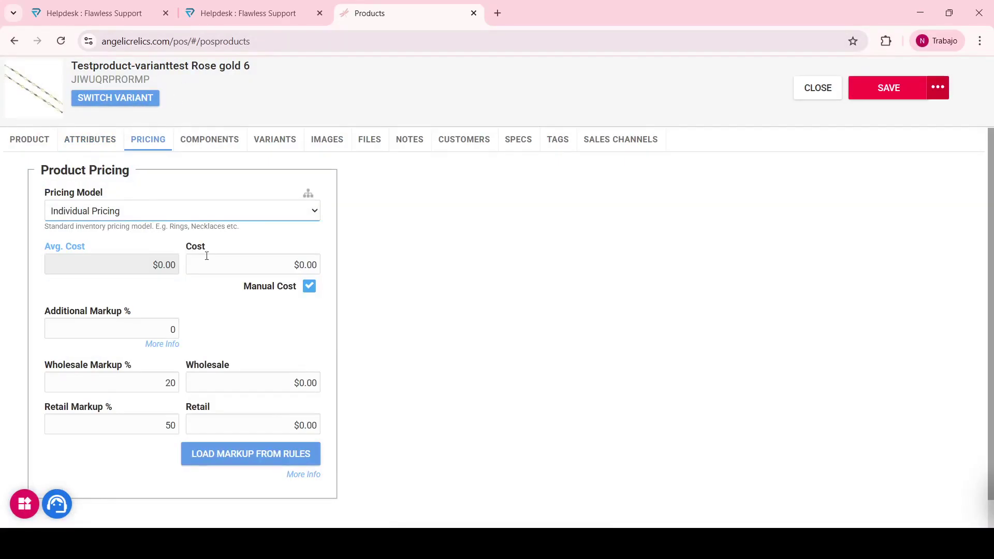
drag(206, 255, 176, 262)
triple_click(109, 311)
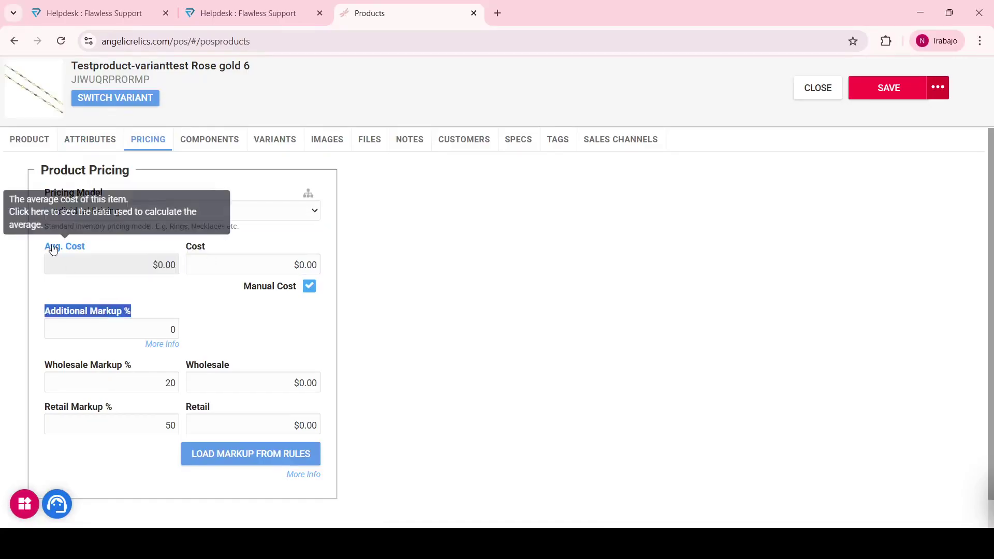
click(295, 456)
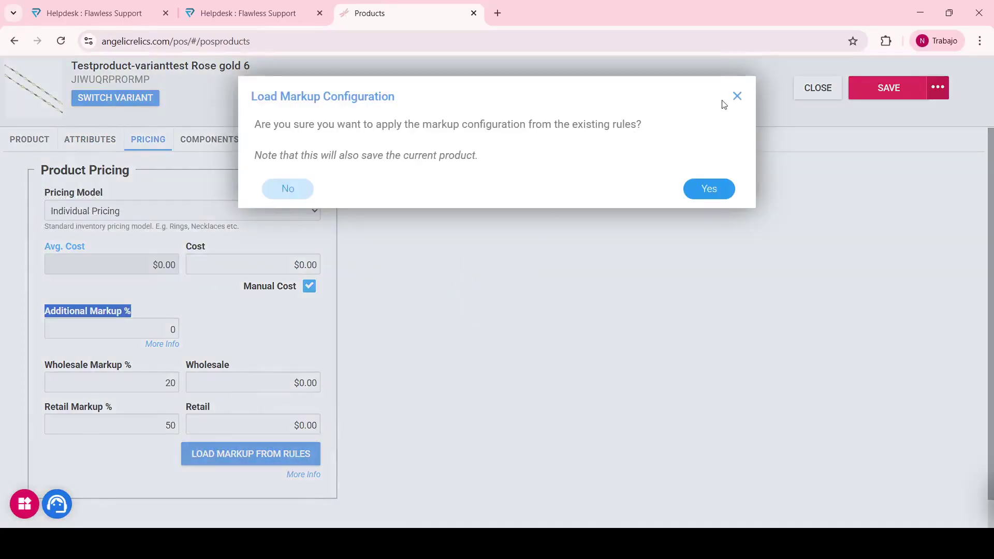
click(737, 96)
drag(101, 246, 41, 246)
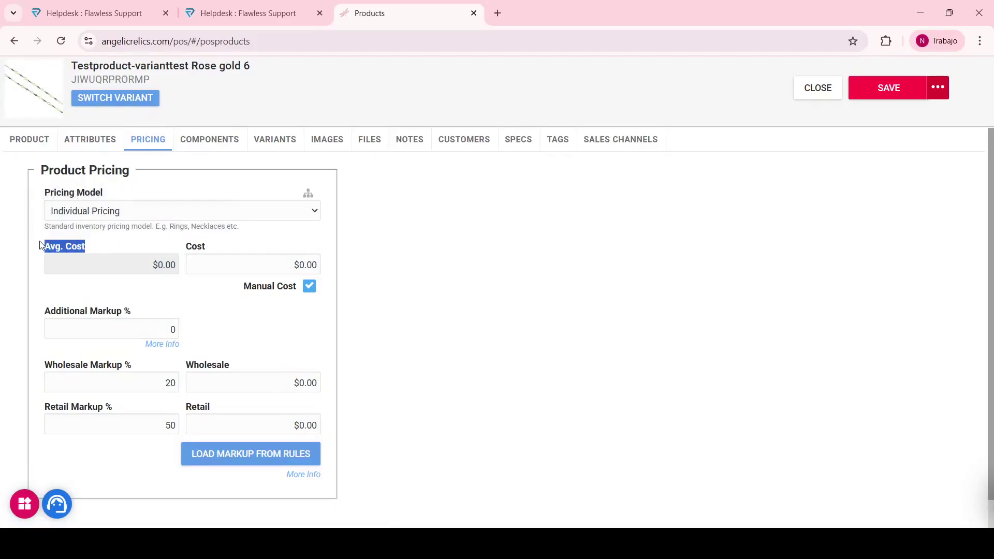
Examine the product's components table, including its component, quantity and pieces columns.
click(209, 142)
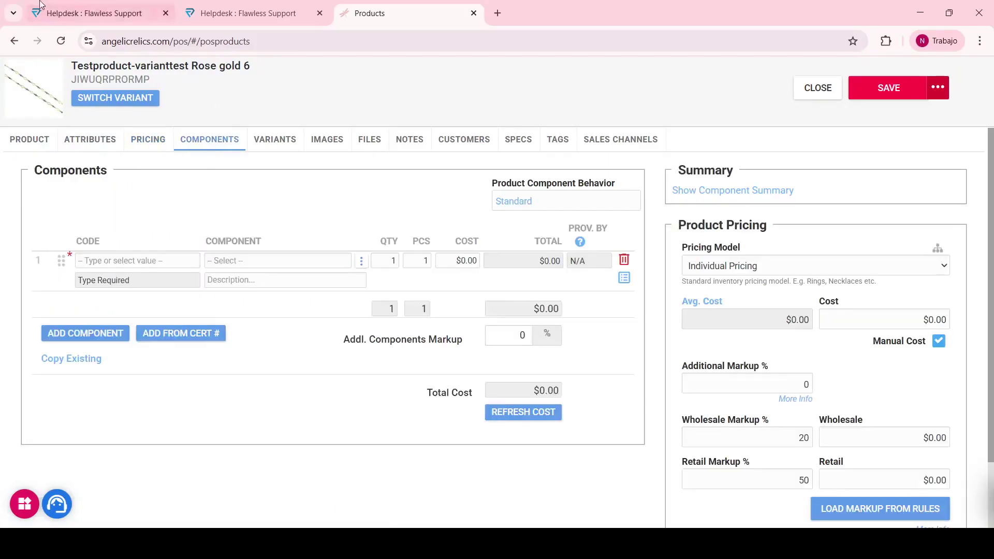
drag(261, 241, 204, 246)
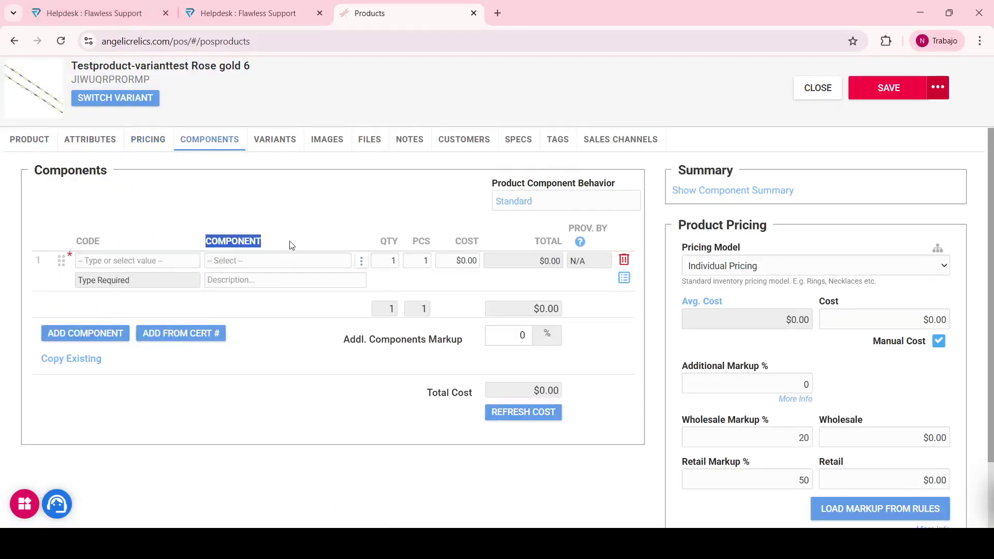
double_click(422, 242)
double_click(389, 241)
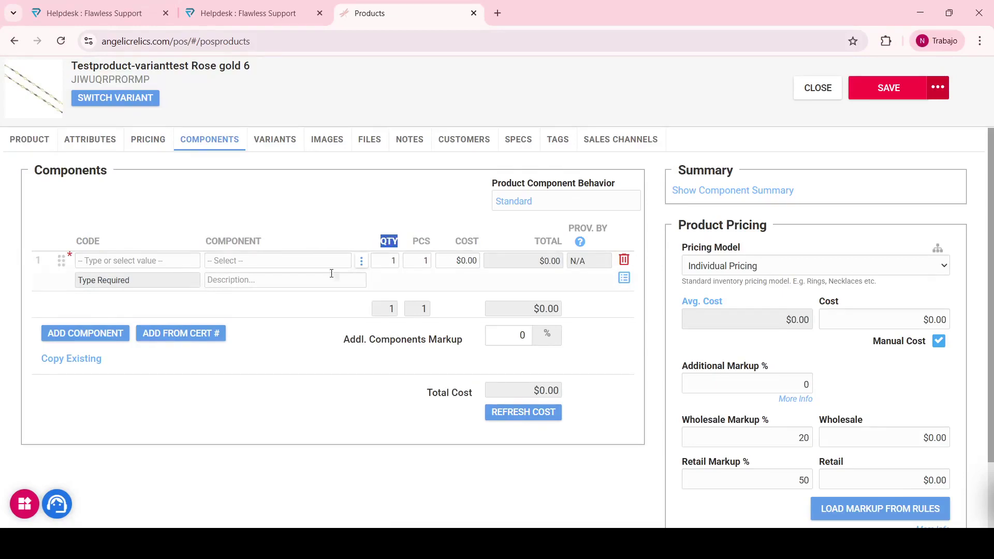
Check the product picker for copying existing components and the component cost refresh, dismissing both.
click(80, 358)
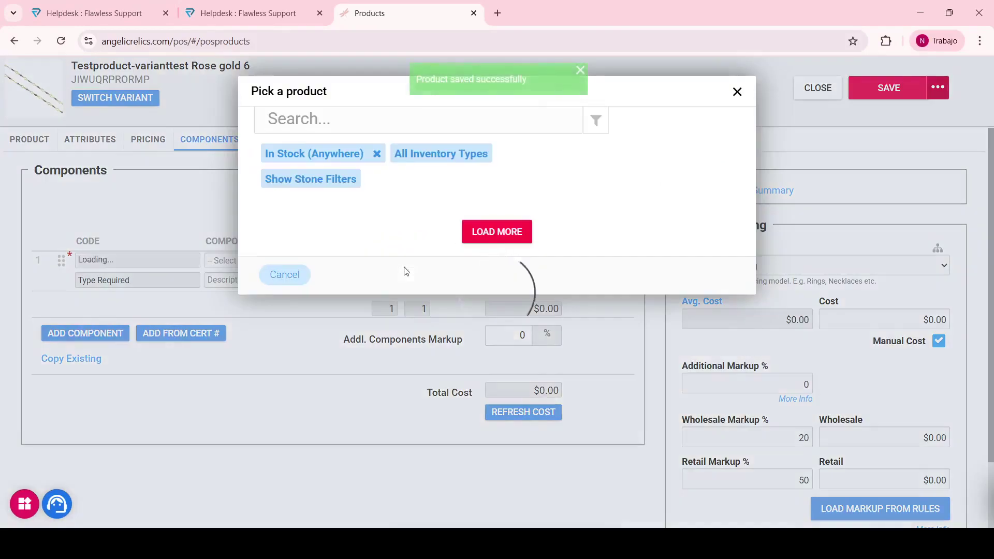
click(737, 92)
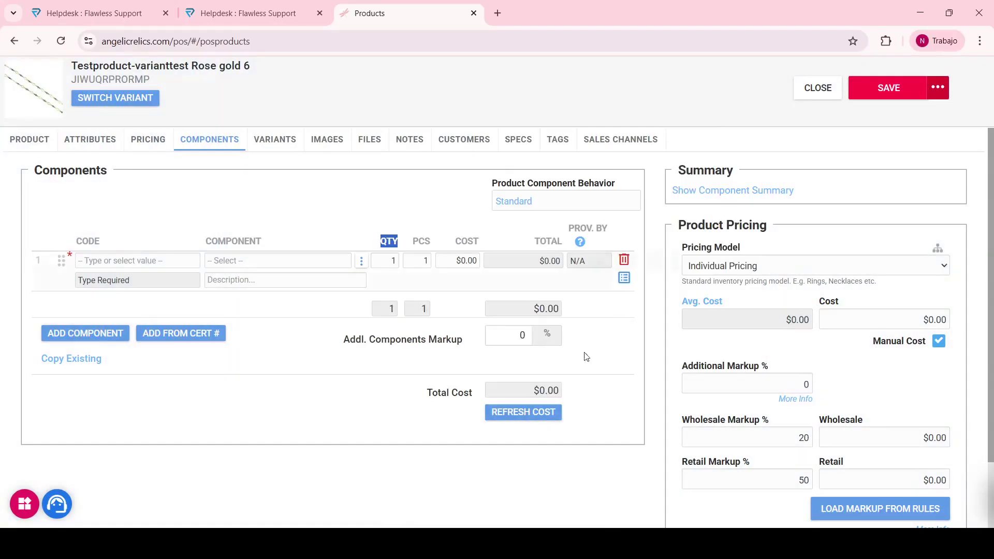
click(523, 412)
click(738, 94)
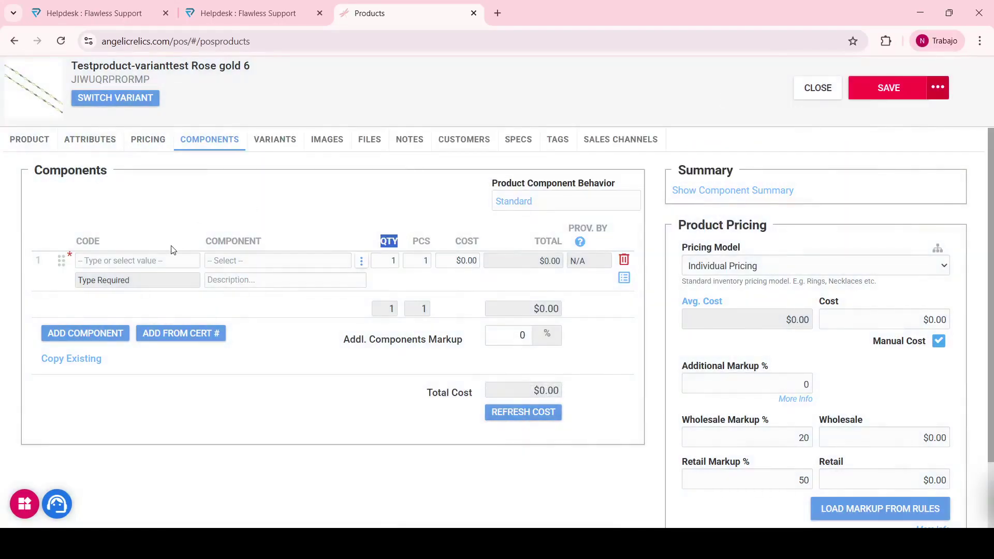
Examine the component behavior options, the GIA or IGI certificate number prompt and the additional components markup without changing them.
click(608, 205)
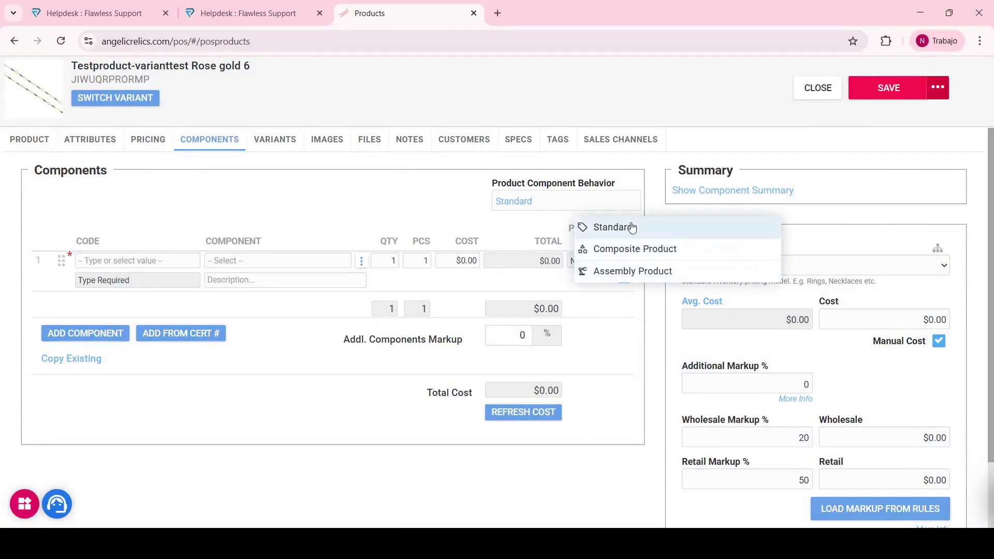
click(315, 187)
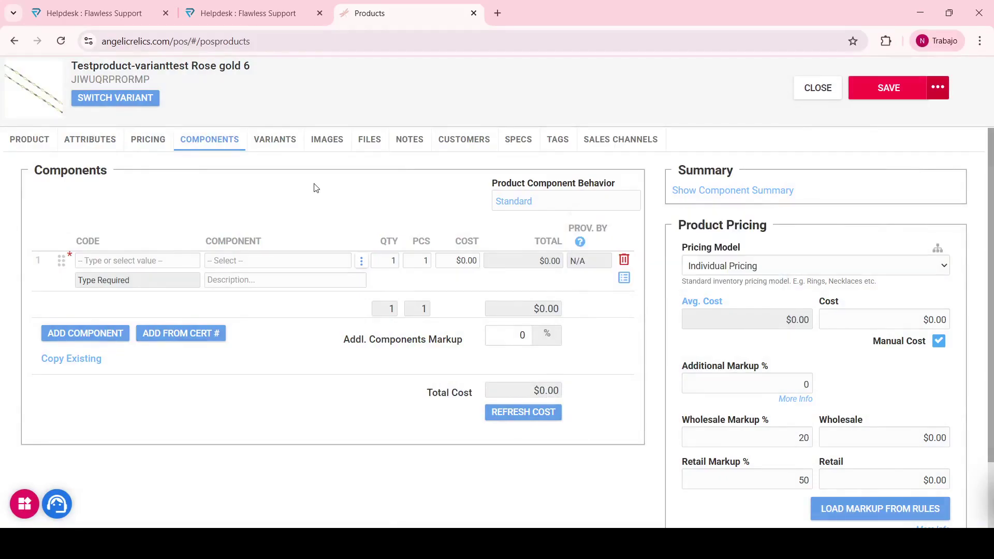
click(200, 333)
drag(313, 140, 246, 119)
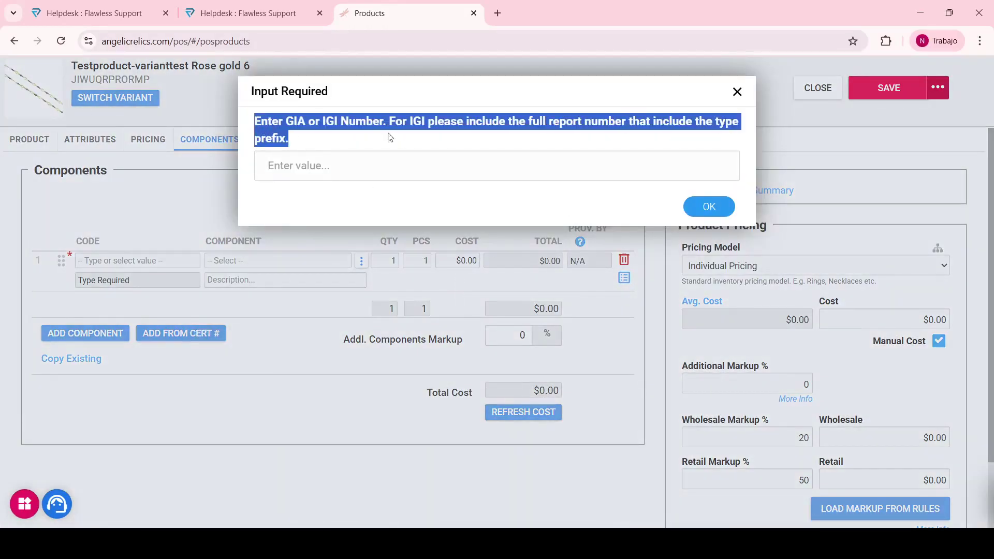
click(737, 93)
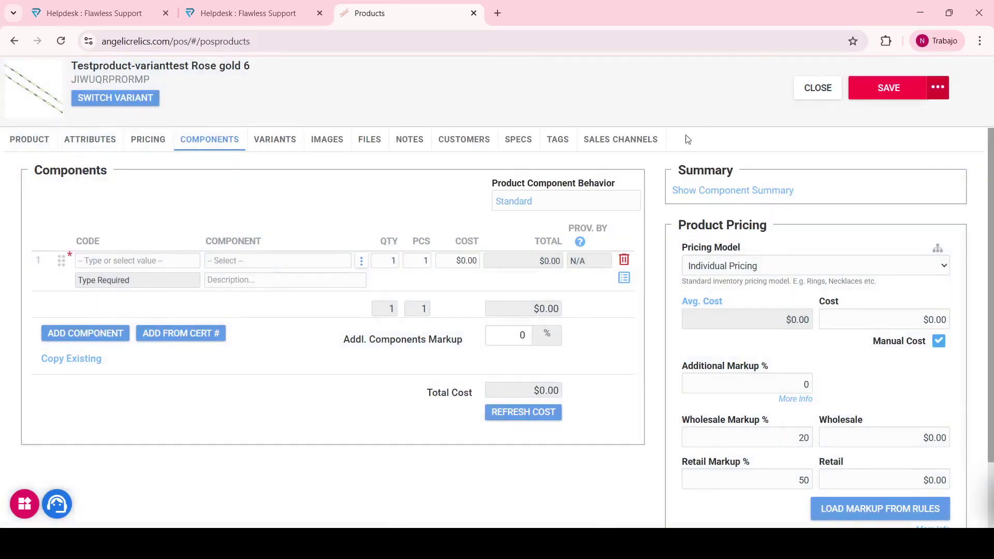
triple_click(389, 336)
drag(656, 342, 364, 346)
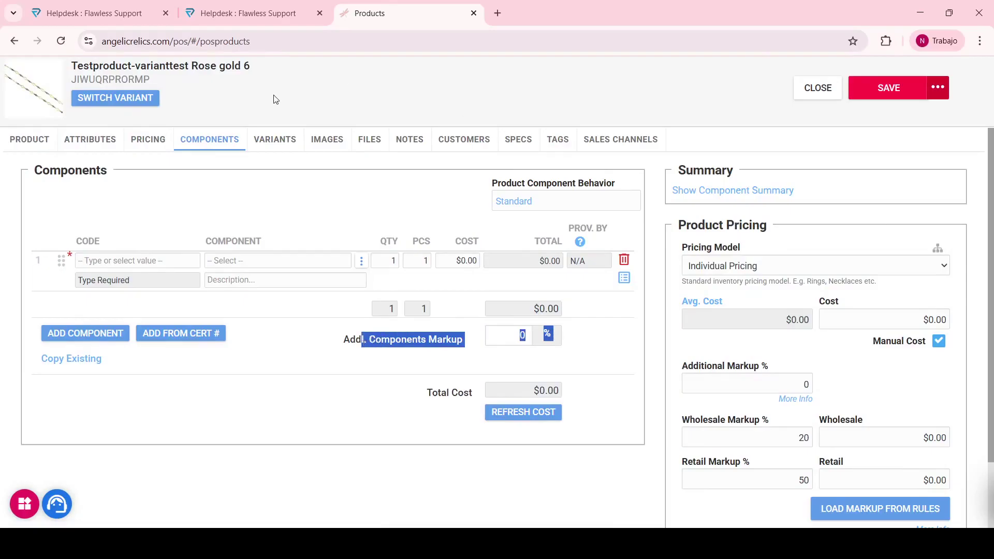
Review the product's variants and the attribute choices offered for creating a new variant option.
click(264, 140)
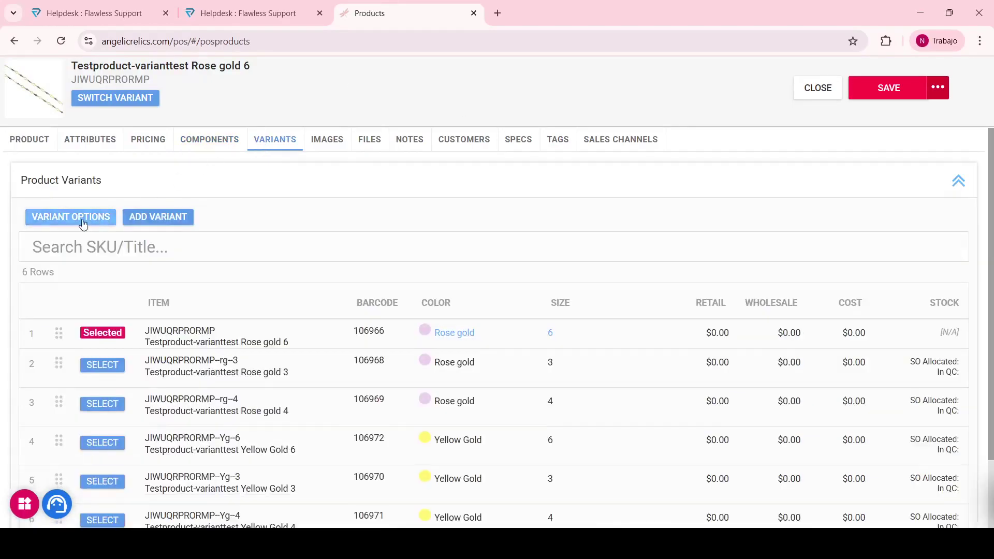
click(83, 223)
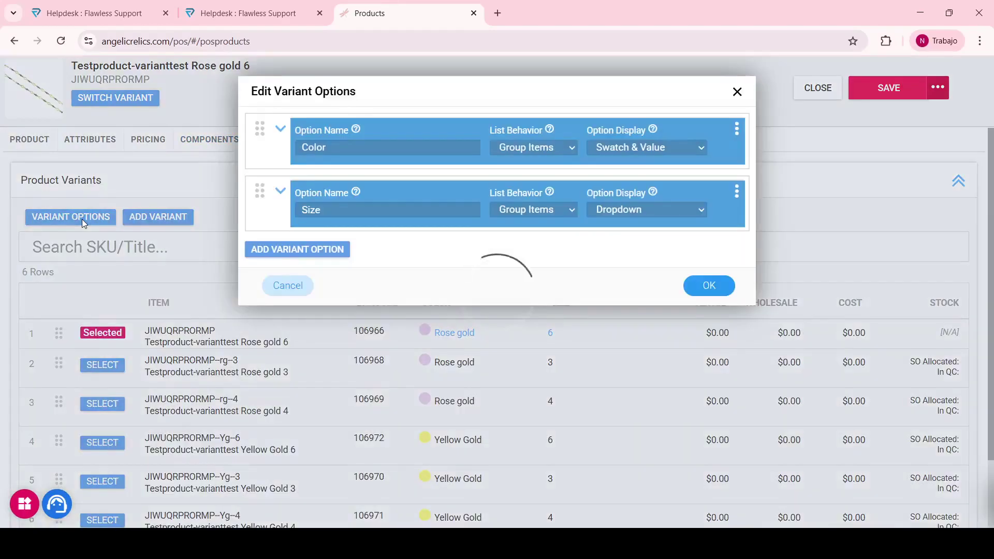
click(252, 251)
click(275, 273)
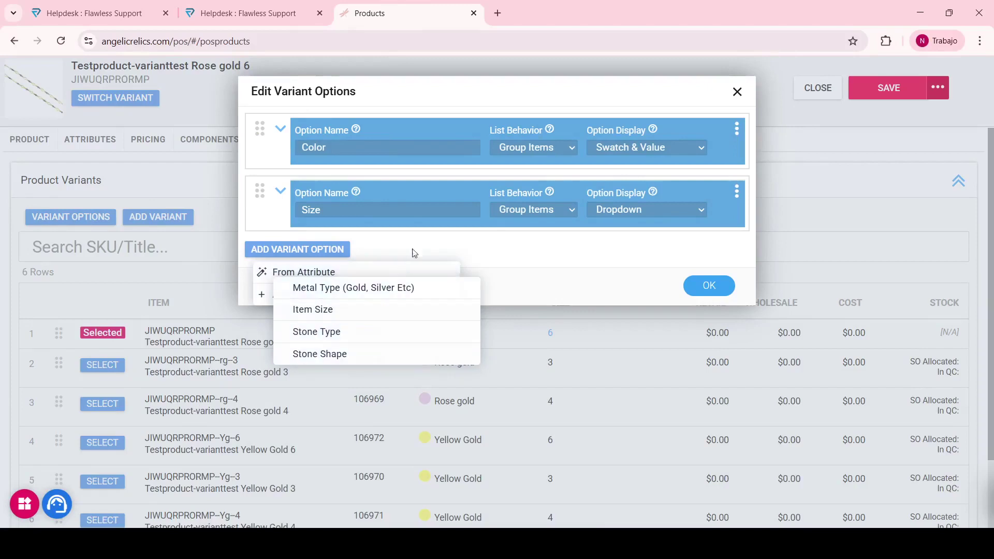
Try adding a blank variant option and close the variant options editor without applying it.
click(302, 241)
click(293, 249)
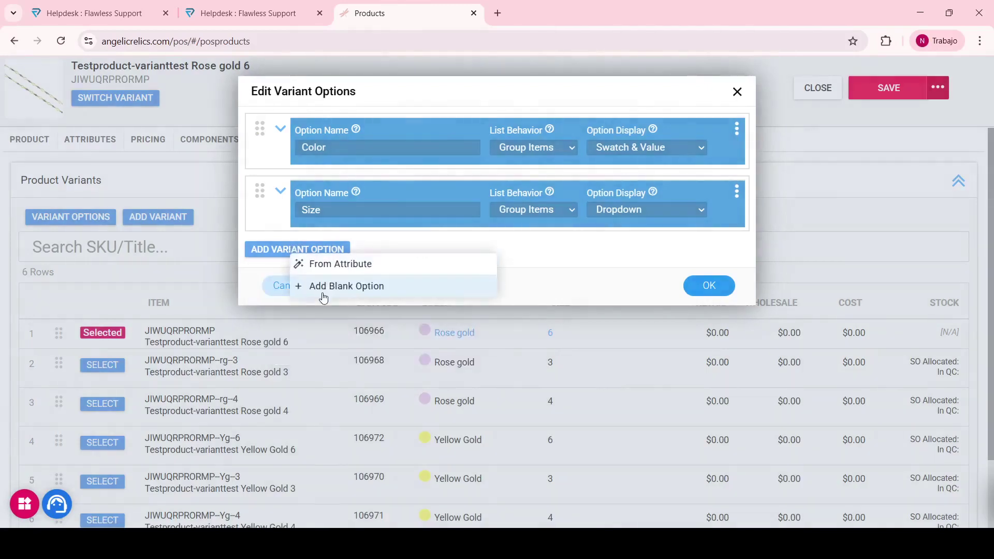
click(324, 287)
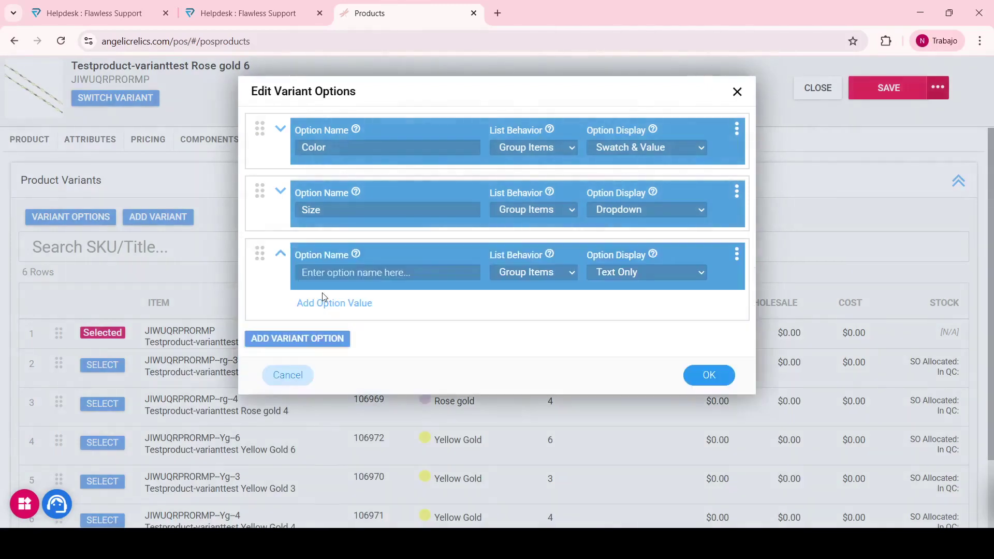
click(737, 92)
Examine the product's still images, 360 image views and the image editor's filters, leaving the editor without saving.
click(327, 140)
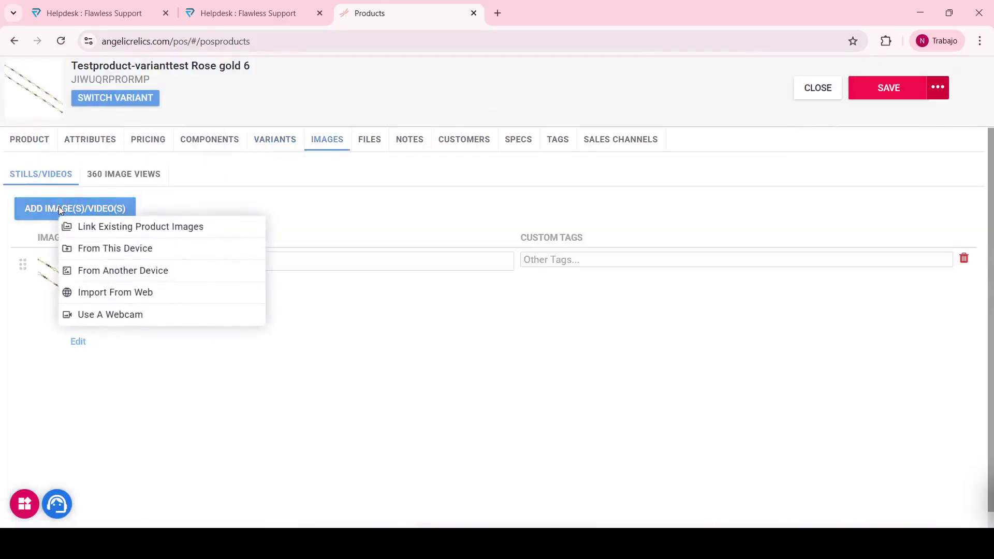
click(106, 176)
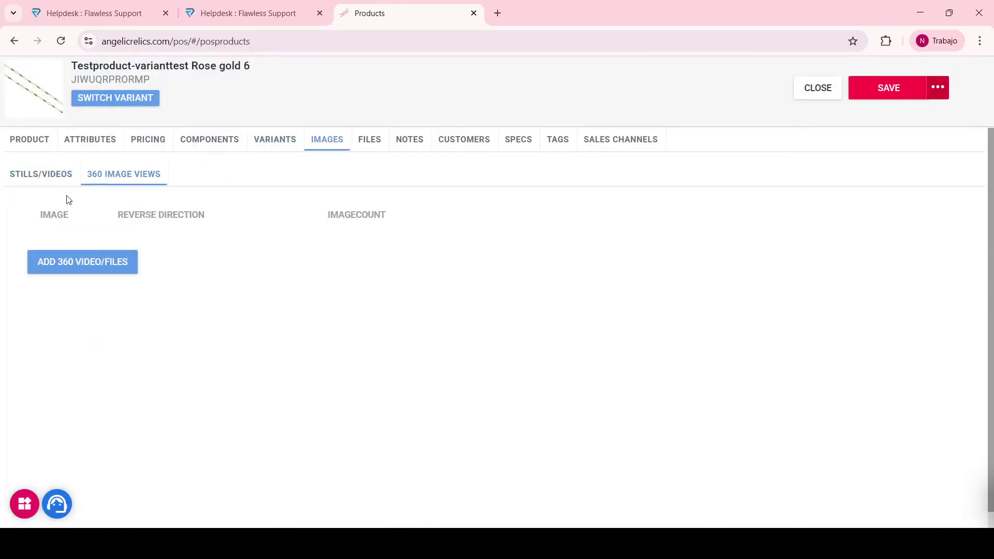
click(41, 171)
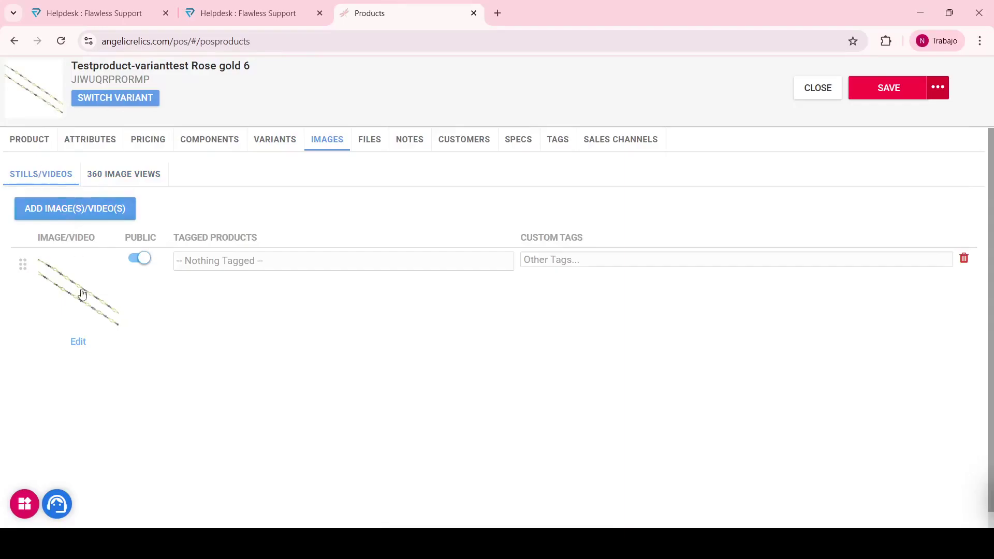
click(79, 342)
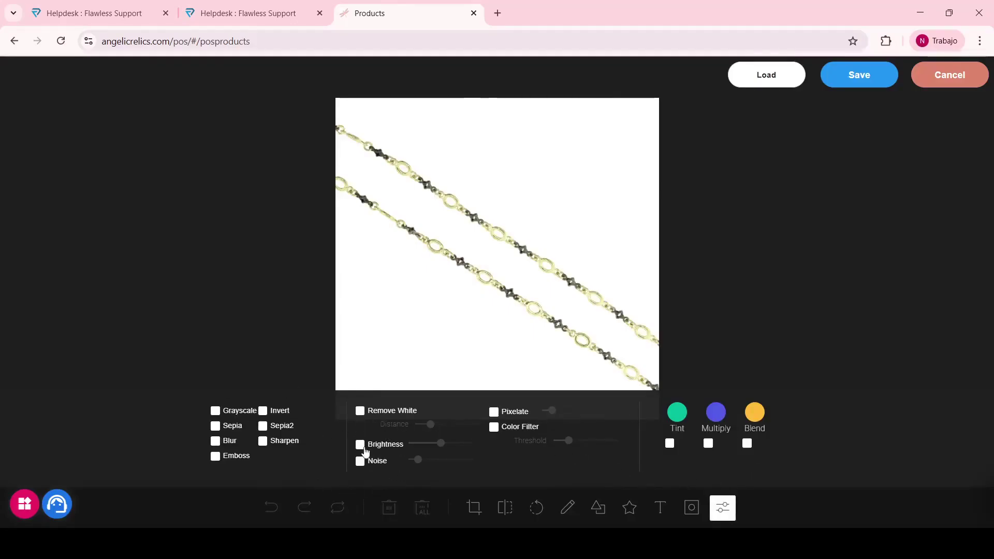
click(952, 81)
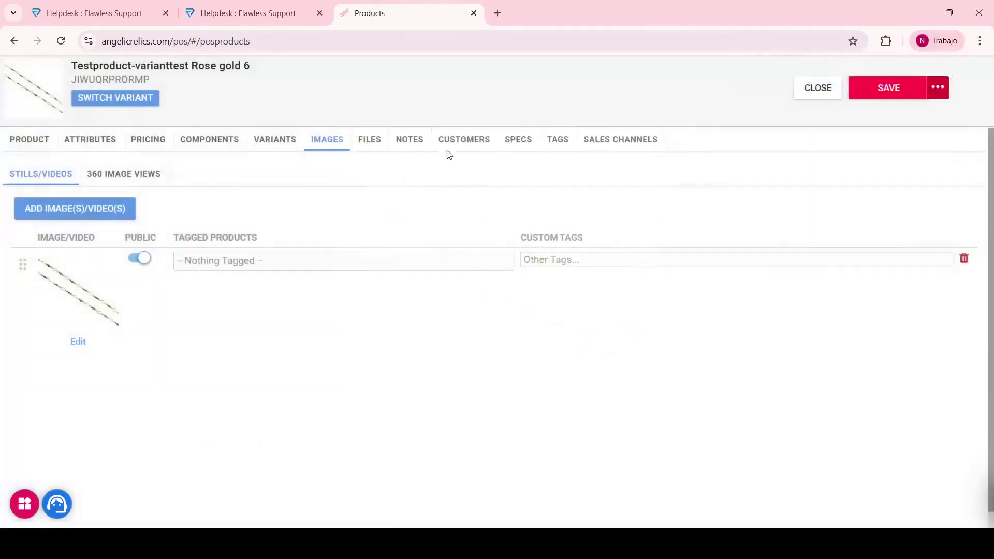
Check the image's public visibility switch and its tagged products dialog, keeping the image public and untagged.
click(139, 258)
click(139, 258)
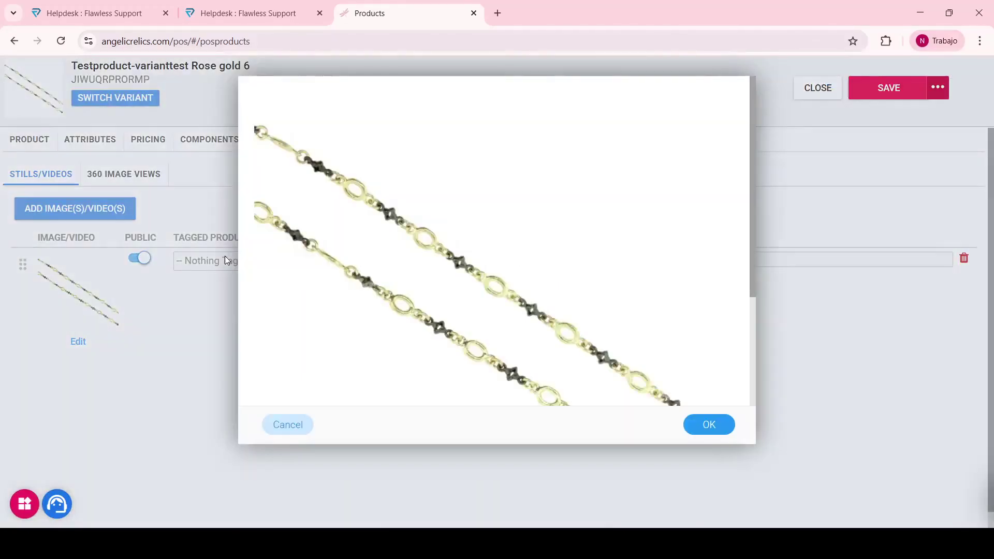
click(709, 426)
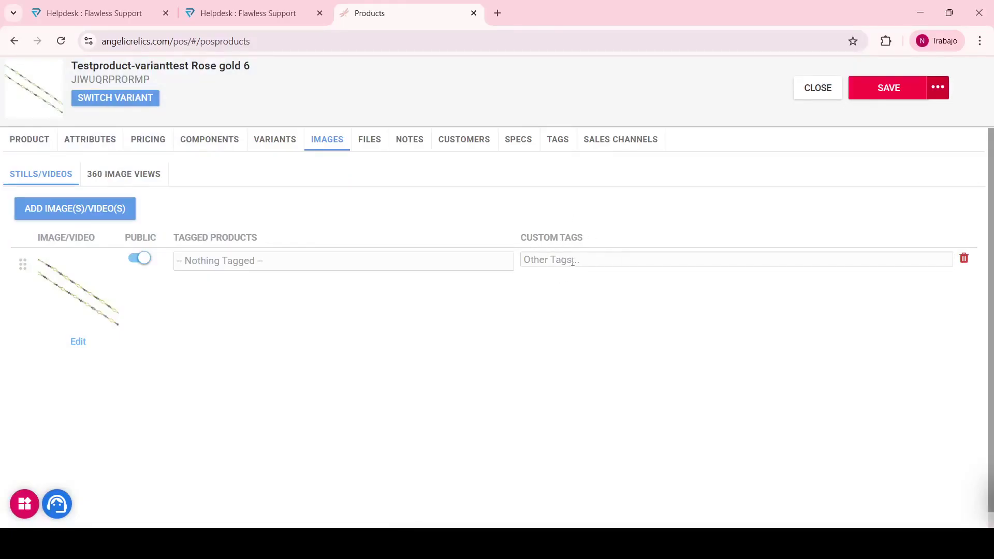
Examine the product files section for the selected variant and its option for adding a file.
click(380, 144)
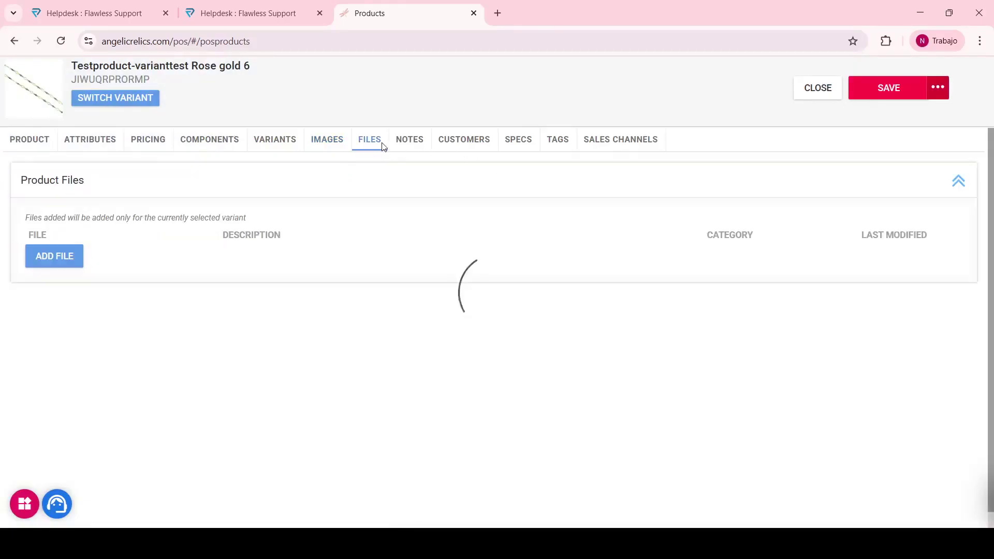
click(414, 142)
click(373, 141)
click(54, 255)
click(53, 255)
Add blank General Info notes to the selected variant and return to the product details.
click(405, 146)
click(272, 226)
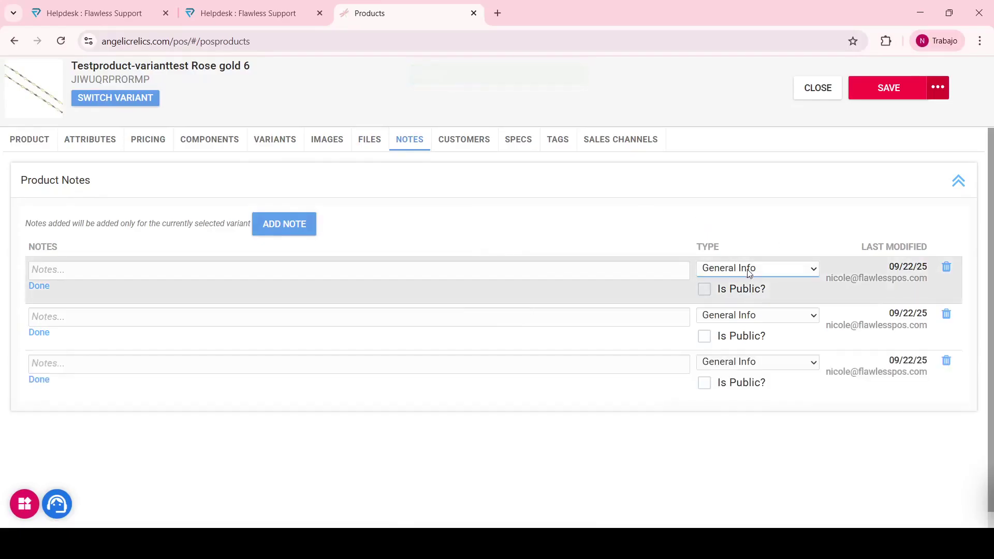
triple_click(642, 364)
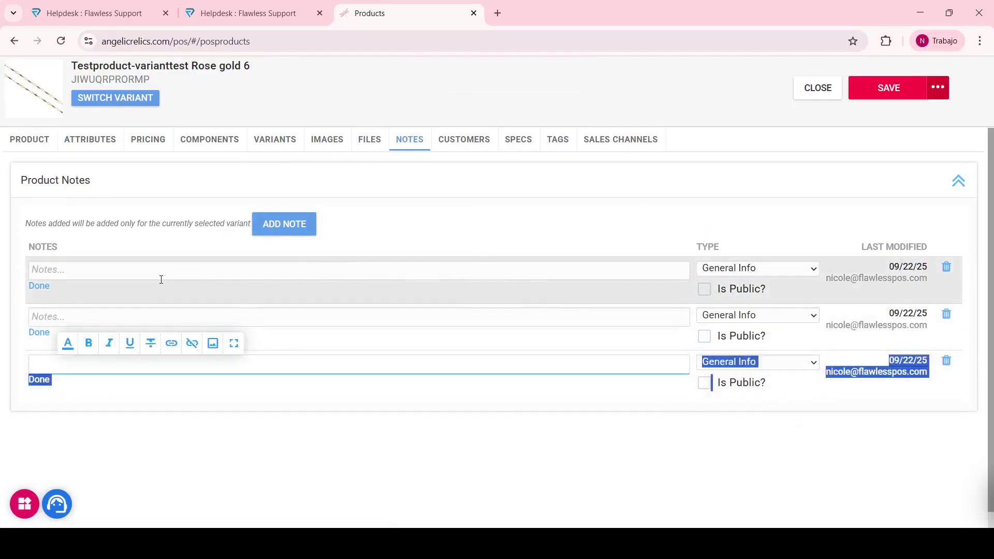
click(435, 214)
click(16, 139)
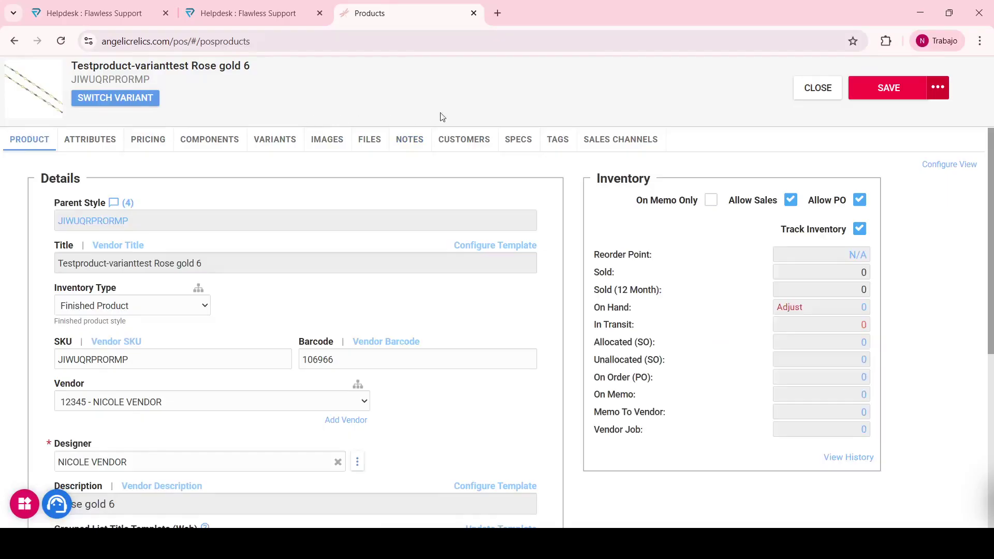
Examine the form for adding a wholesale account and its account picker, dismissing both without choosing an account.
click(480, 140)
click(48, 236)
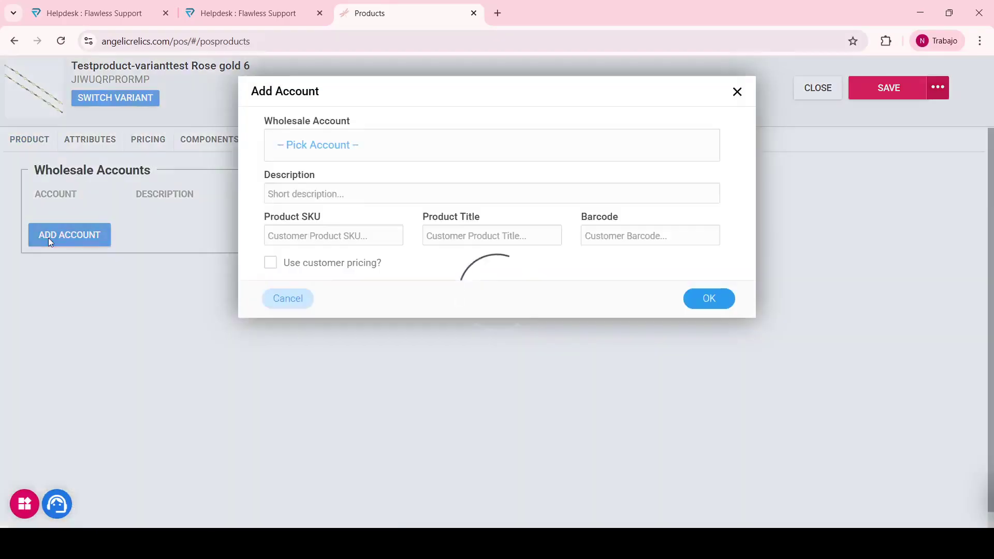
click(313, 147)
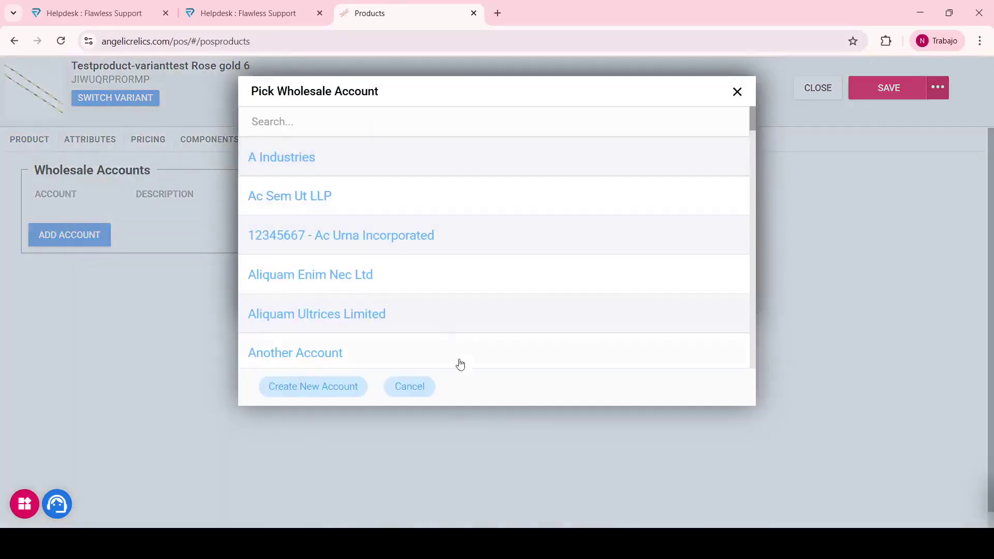
click(417, 392)
drag(278, 170, 720, 121)
click(736, 92)
Examine the product and shipping measurement sections in the specs, and the label and card fields for tags.
click(516, 141)
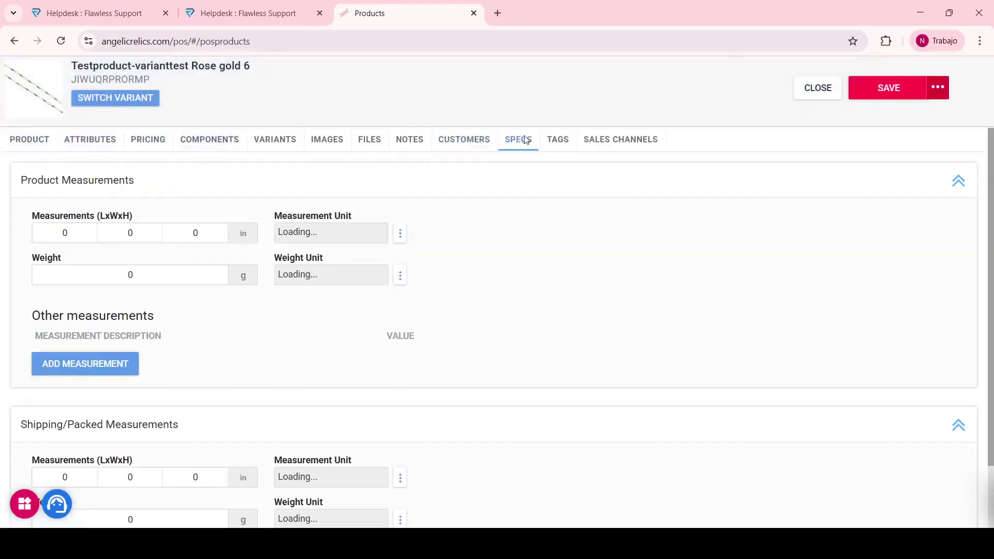
click(553, 142)
click(516, 141)
double_click(98, 177)
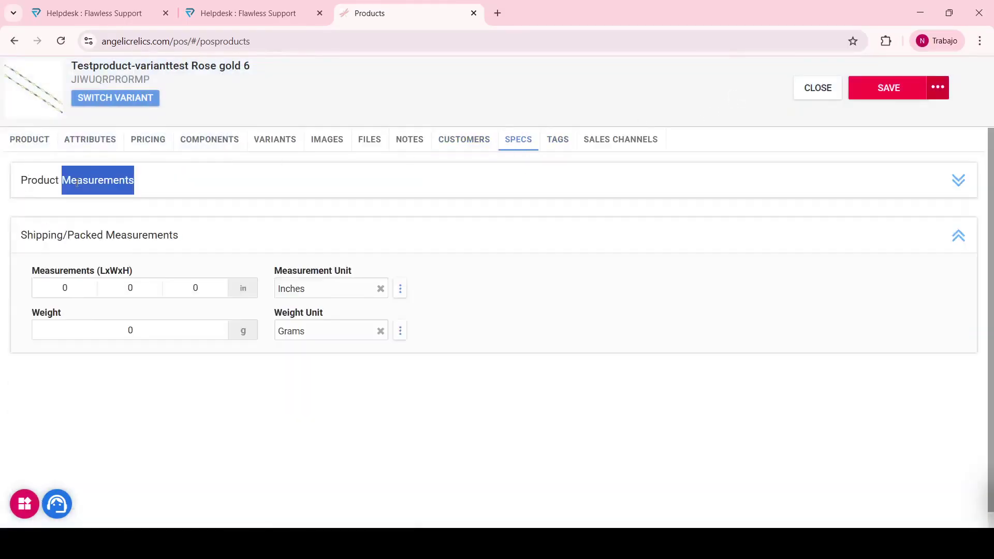
scroll(42, 222, down, 1)
double_click(42, 221)
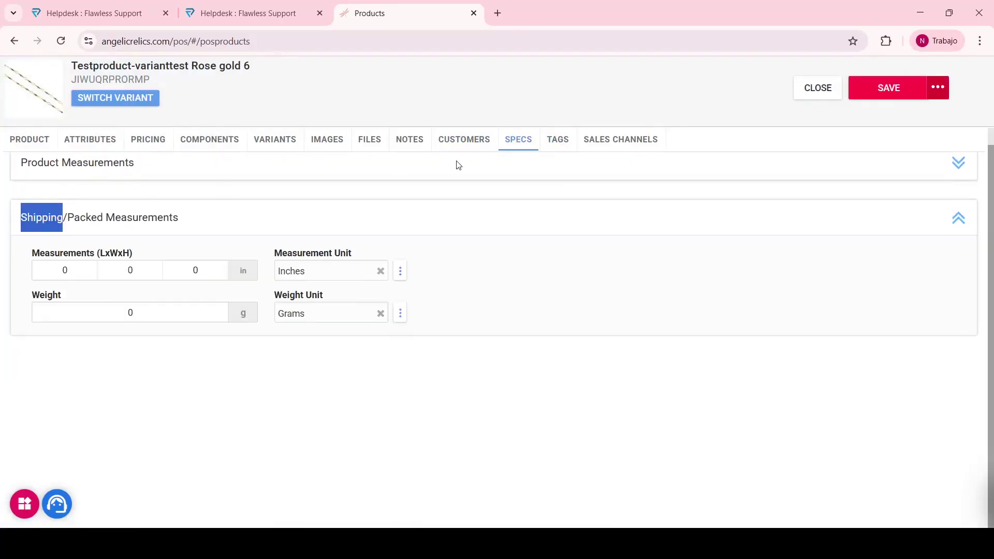
click(574, 141)
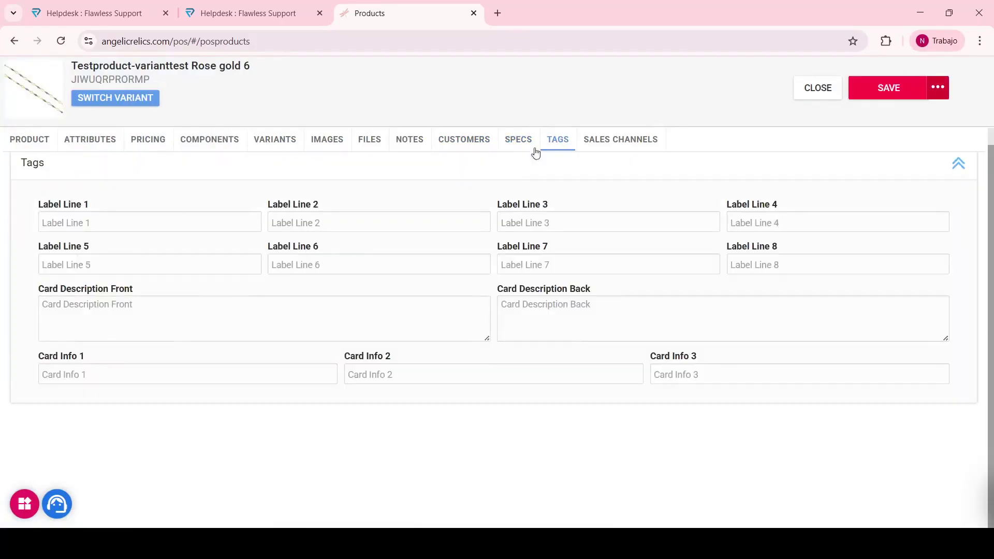
scroll(592, 250, up, 1)
Show the product online on Flawless Online and allow orders when not in stock, dismissing the prompt about other variants.
click(623, 144)
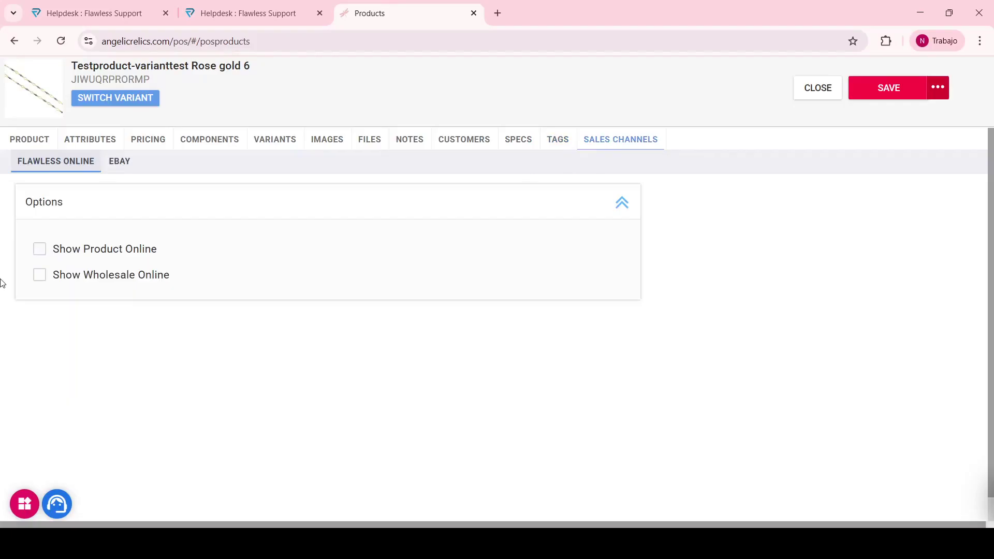
click(35, 249)
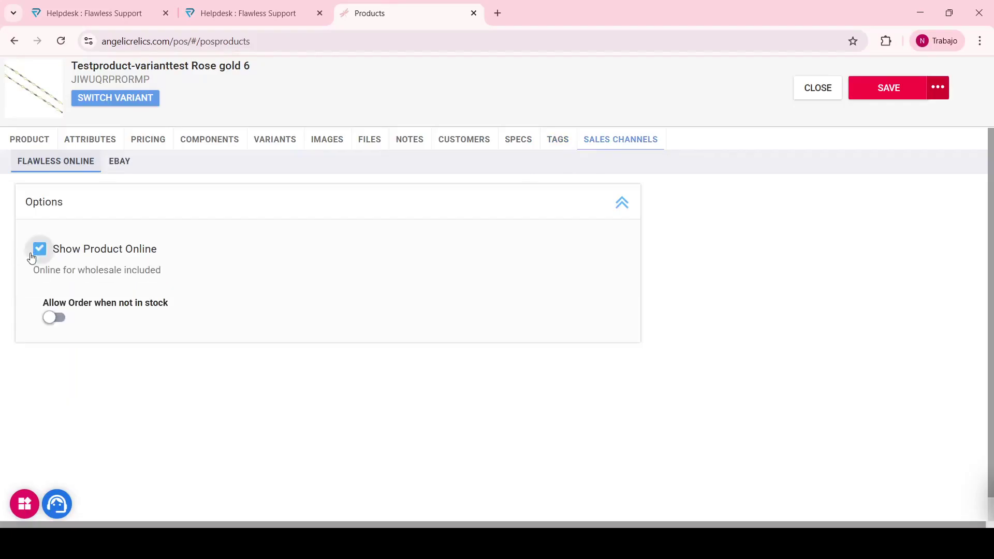
click(50, 318)
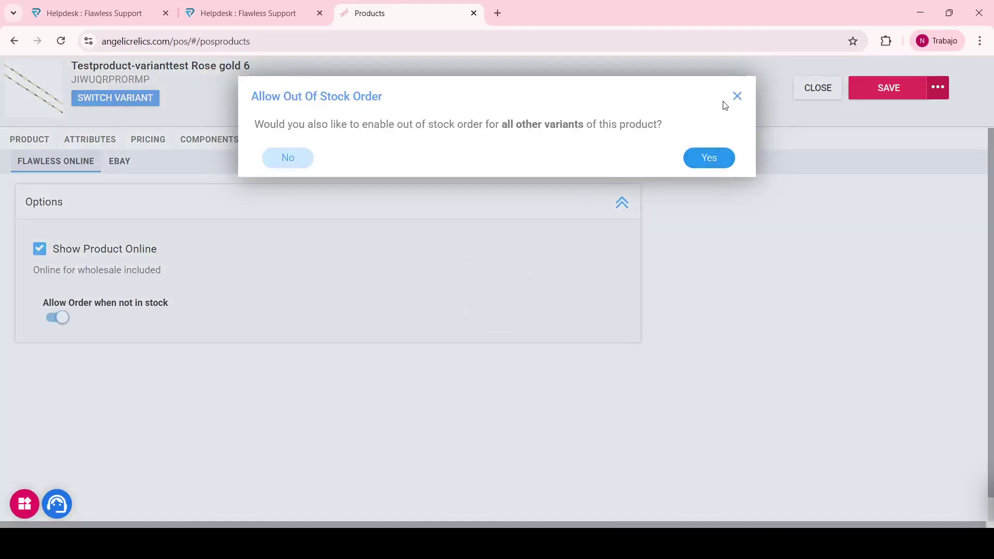
click(737, 96)
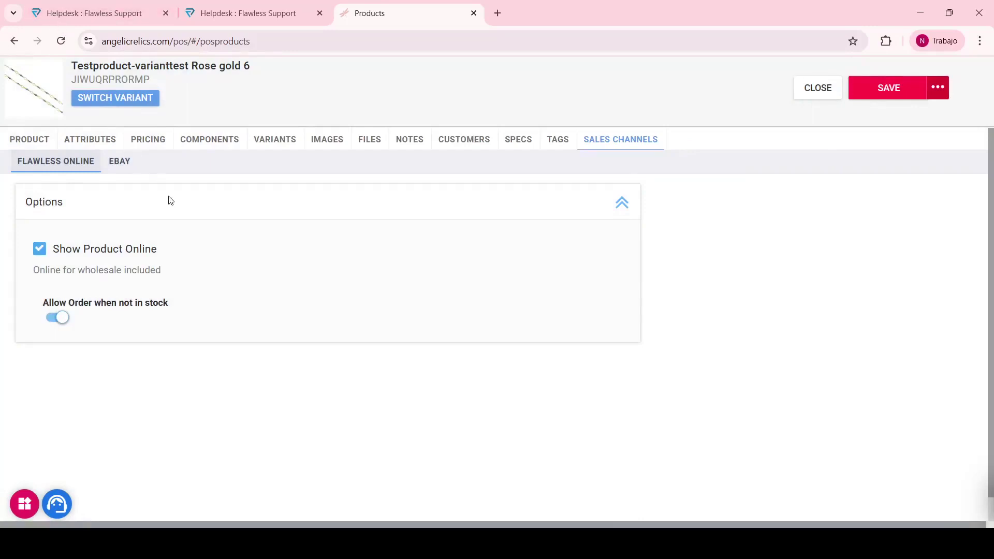